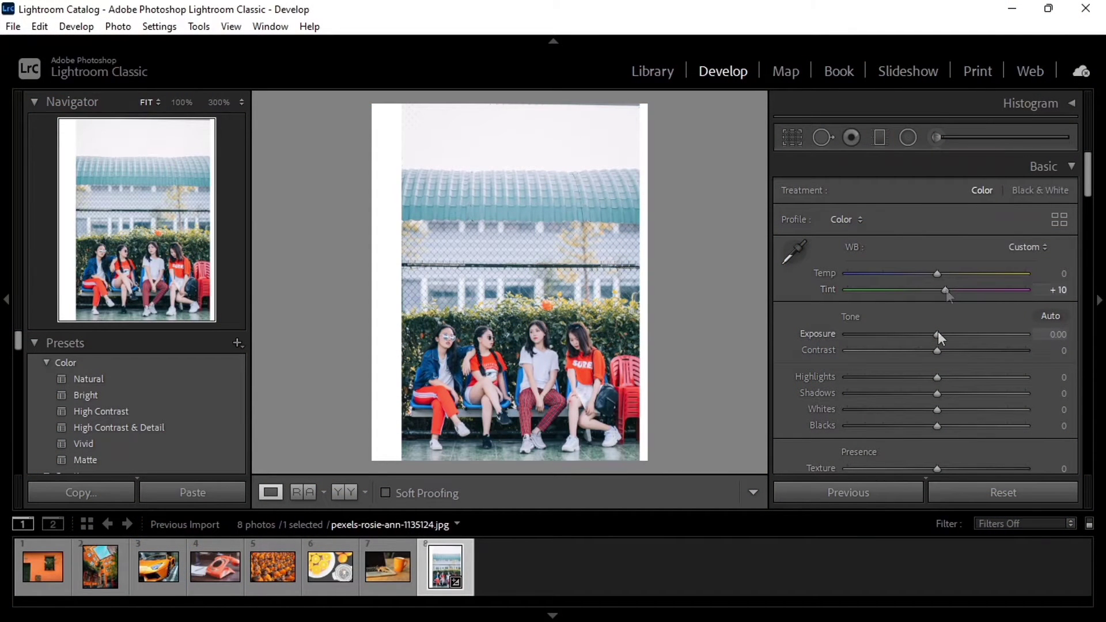
Set Basic tones: Exposure −0.88, Contrast −10, Highlights −25, Shadows +25, Whites +15, Blacks +5.
{"action": "left_click_drag", "start_coordinate": [938, 334], "coordinate": [921, 337]}
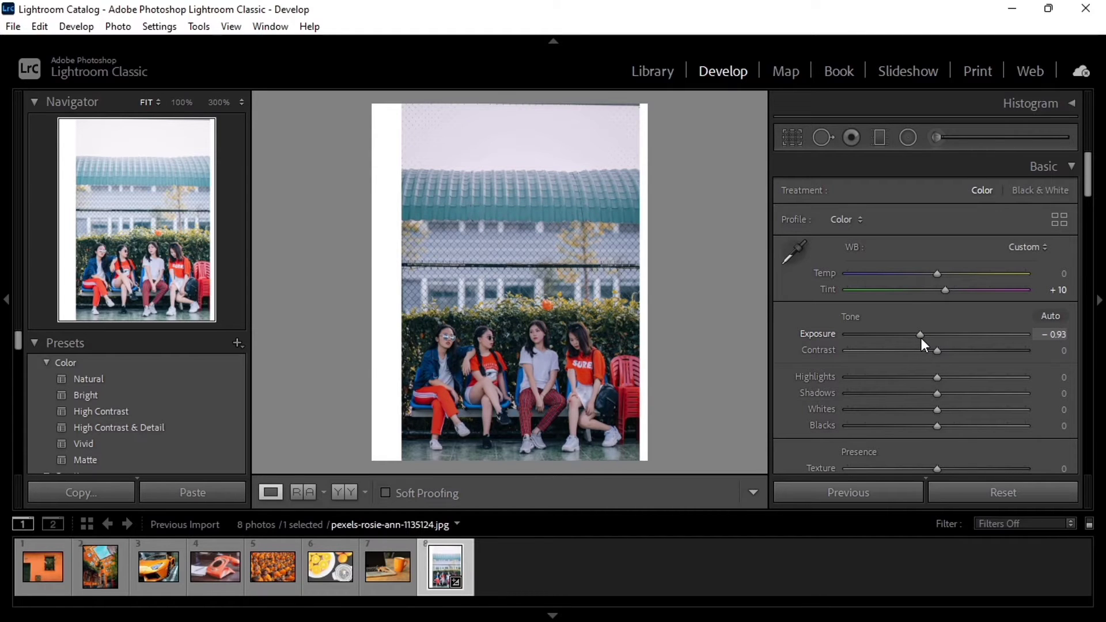
{"action": "mouse_move", "coordinate": [920, 338]}
{"action": "left_mouse_down"}
{"action": "mouse_move", "coordinate": [929, 352]}
{"action": "mouse_move", "coordinate": [914, 379]}
{"action": "mouse_move", "coordinate": [947, 393]}
{"action": "left_mouse_up"}
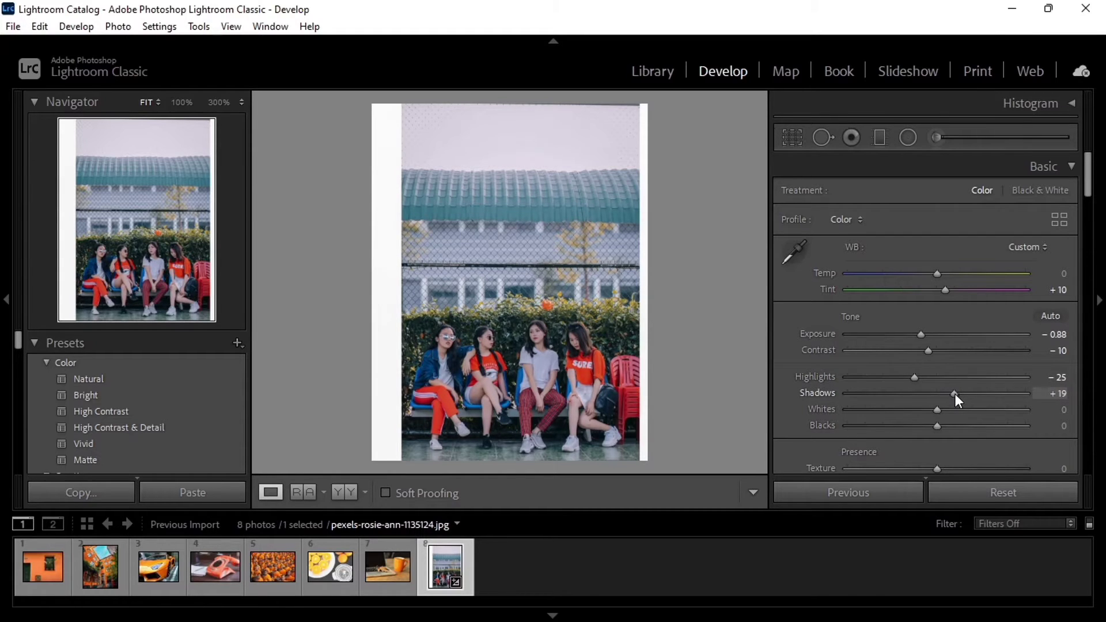
{"action": "left_click_drag", "start_coordinate": [954, 395], "coordinate": [952, 412]}
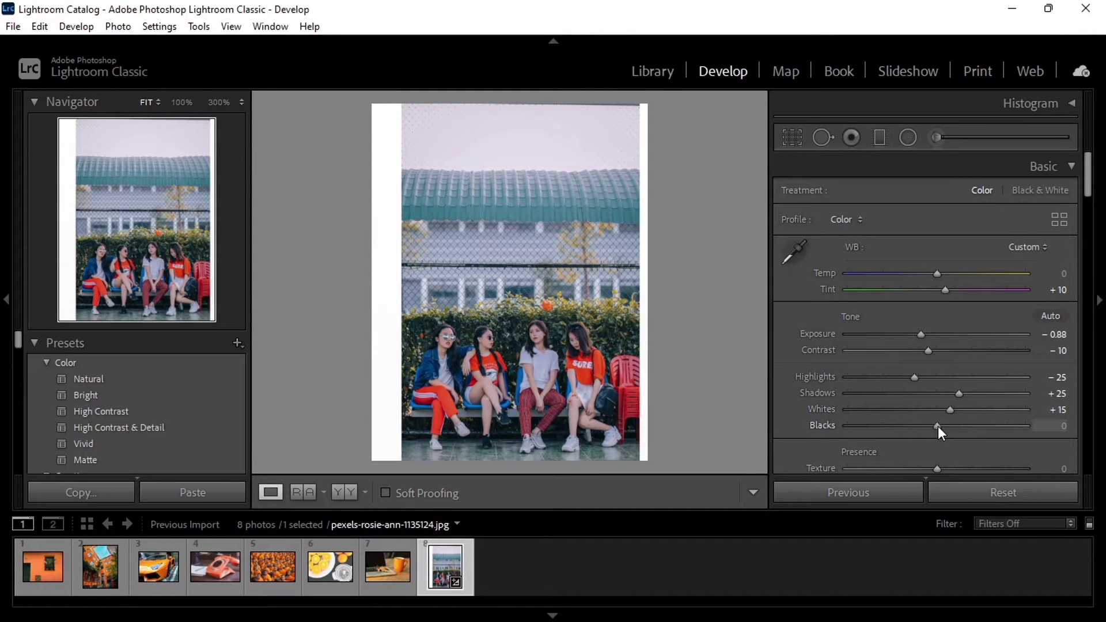
{"action": "left_click_drag", "start_coordinate": [938, 426], "coordinate": [942, 427]}
Set Texture +10, Clarity +10, Vibrance +60 and Saturation +5 in Presence.
{"action": "scroll", "coordinate": [938, 268], "scroll_direction": "down", "scroll_amount": 3}
{"action": "left_click_drag", "start_coordinate": [938, 271], "coordinate": [946, 273]}
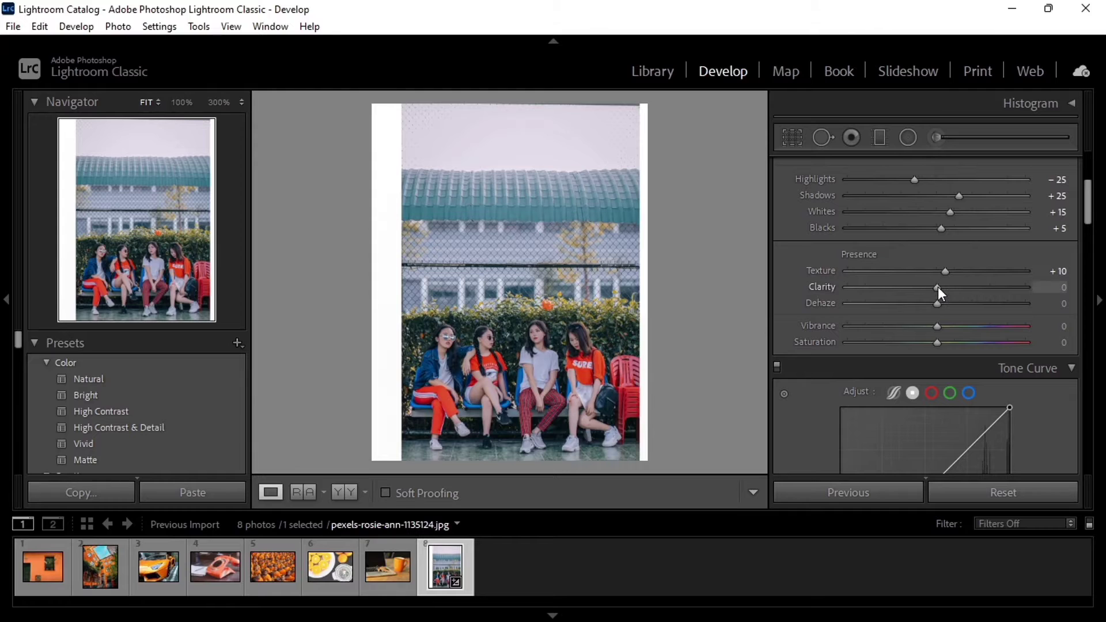
{"action": "left_click_drag", "start_coordinate": [938, 287], "coordinate": [981, 334]}
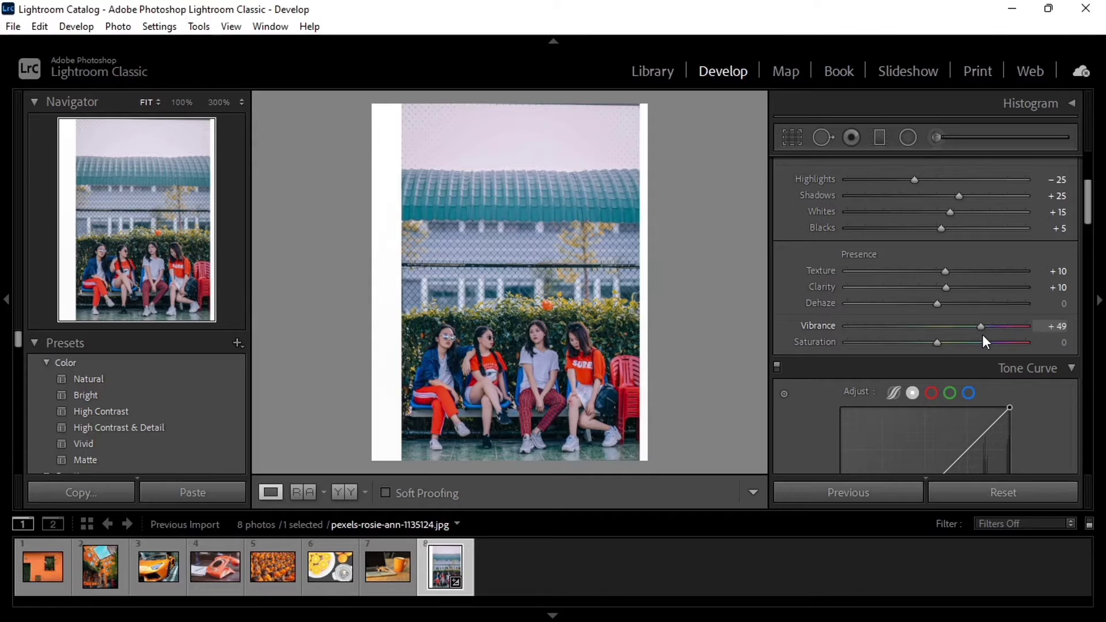
{"action": "mouse_move", "coordinate": [983, 336]}
{"action": "left_mouse_down"}
{"action": "mouse_move", "coordinate": [992, 337]}
{"action": "mouse_move", "coordinate": [883, 358]}
{"action": "mouse_move", "coordinate": [887, 369]}
{"action": "left_mouse_up"}
Darken the lows with RGB tone curve points, then dip the Blue channel midtones.
{"action": "scroll", "coordinate": [882, 346], "scroll_direction": "down", "scroll_amount": 5}
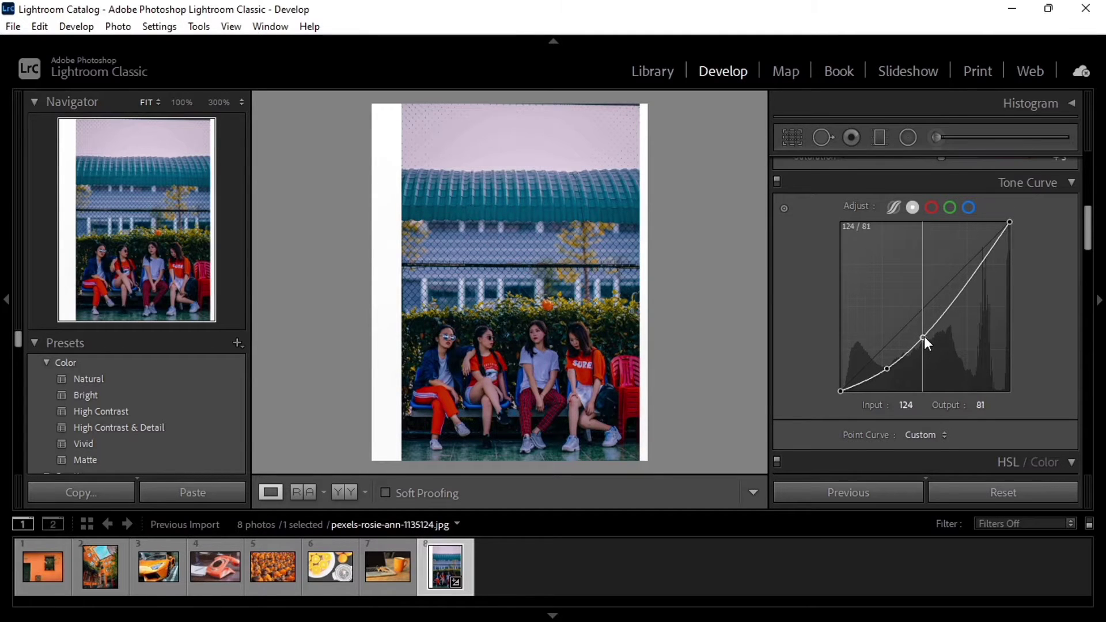
{"action": "mouse_move", "coordinate": [924, 331]}
{"action": "left_mouse_down"}
{"action": "mouse_move", "coordinate": [929, 354]}
{"action": "mouse_move", "coordinate": [930, 344]}
{"action": "left_mouse_up"}
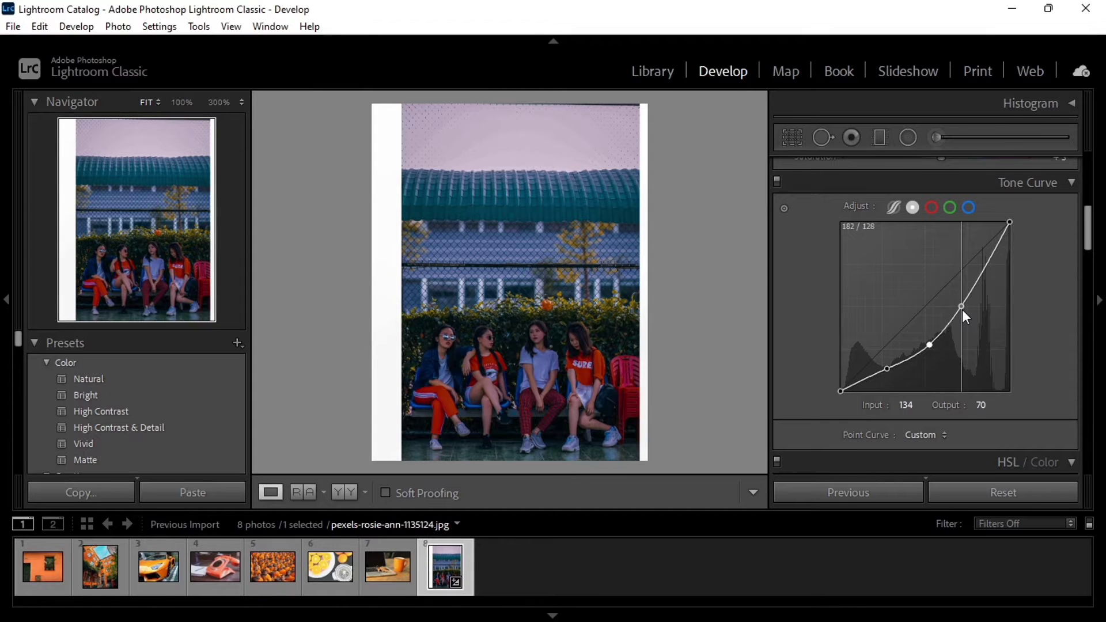
{"action": "left_click_drag", "start_coordinate": [962, 310], "coordinate": [963, 292]}
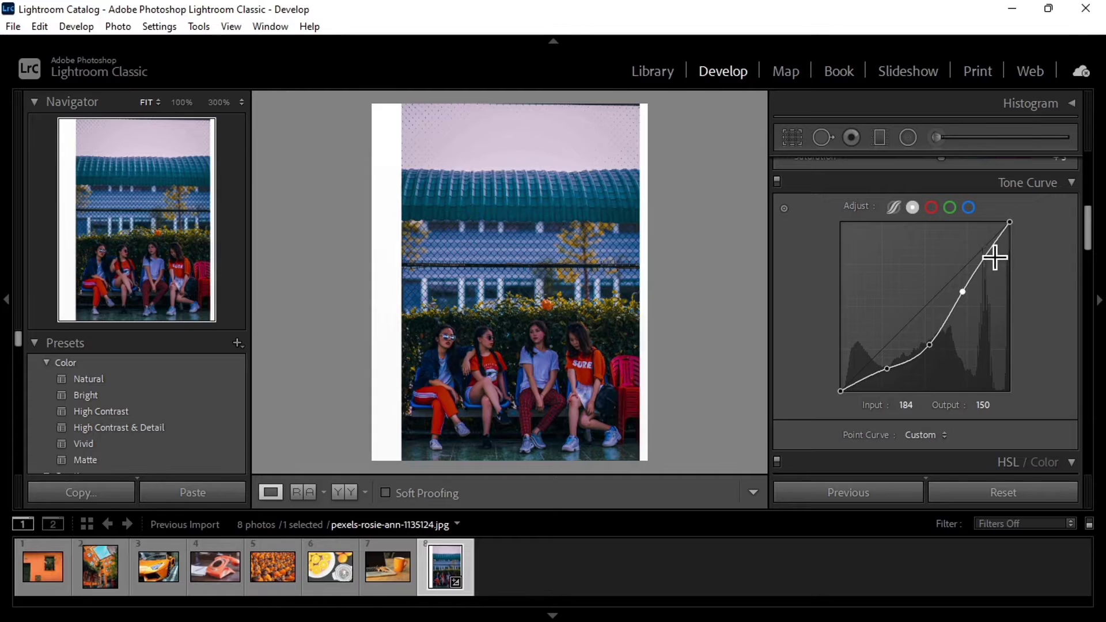
{"action": "left_click", "coordinate": [970, 207]}
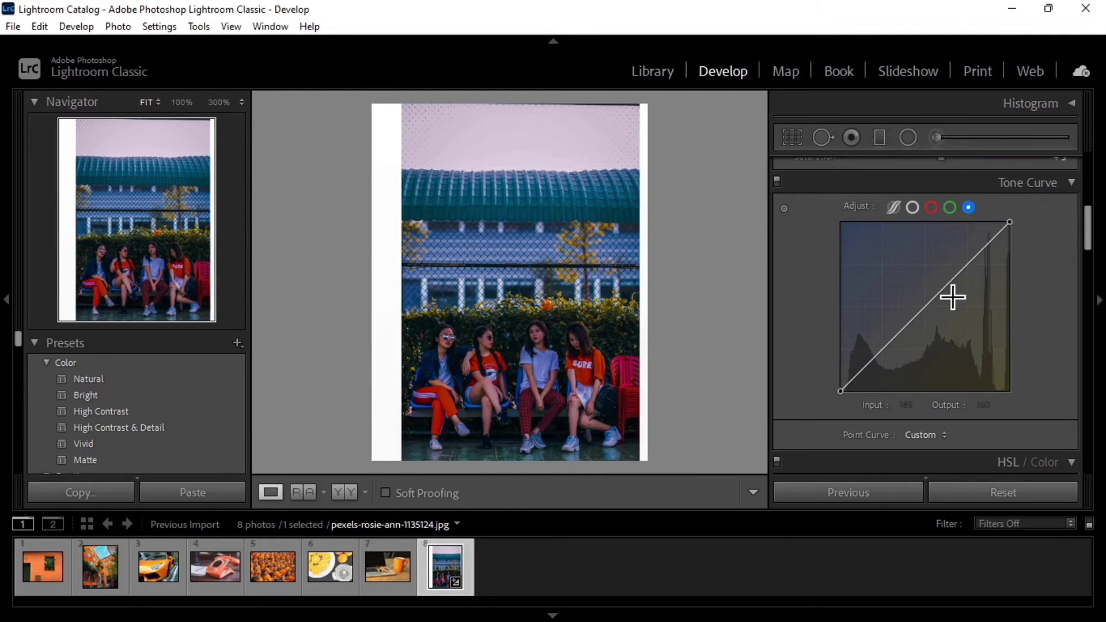
{"action": "left_click_drag", "start_coordinate": [929, 307], "coordinate": [930, 314]}
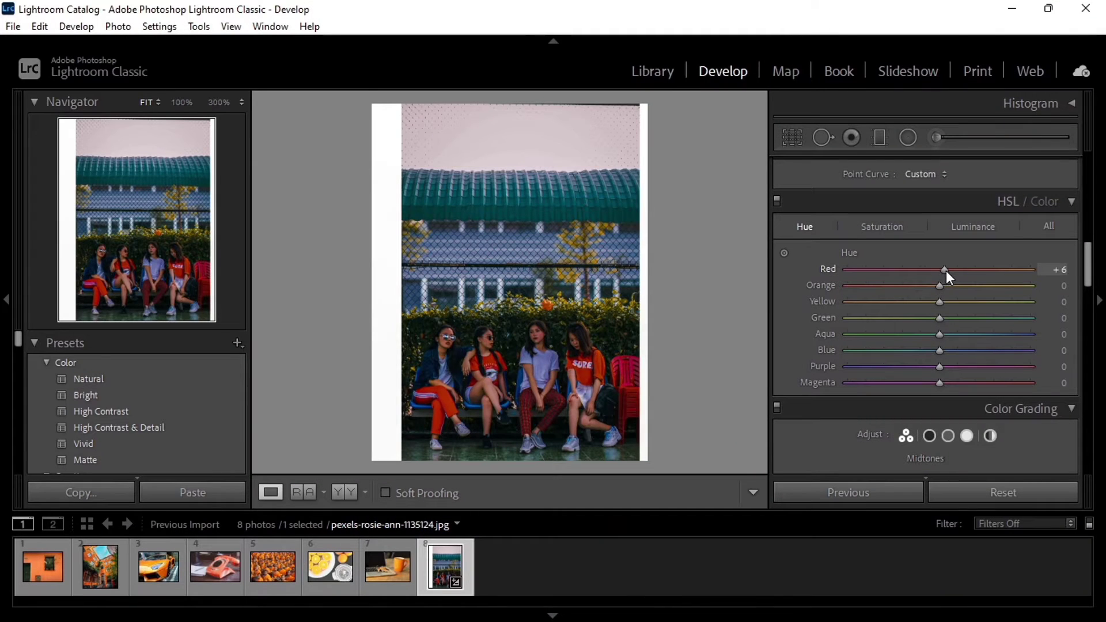
Brighten the reds and raise Orange saturation to +40.
{"action": "left_click", "coordinate": [973, 227]}
{"action": "left_click_drag", "start_coordinate": [943, 272], "coordinate": [923, 294]}
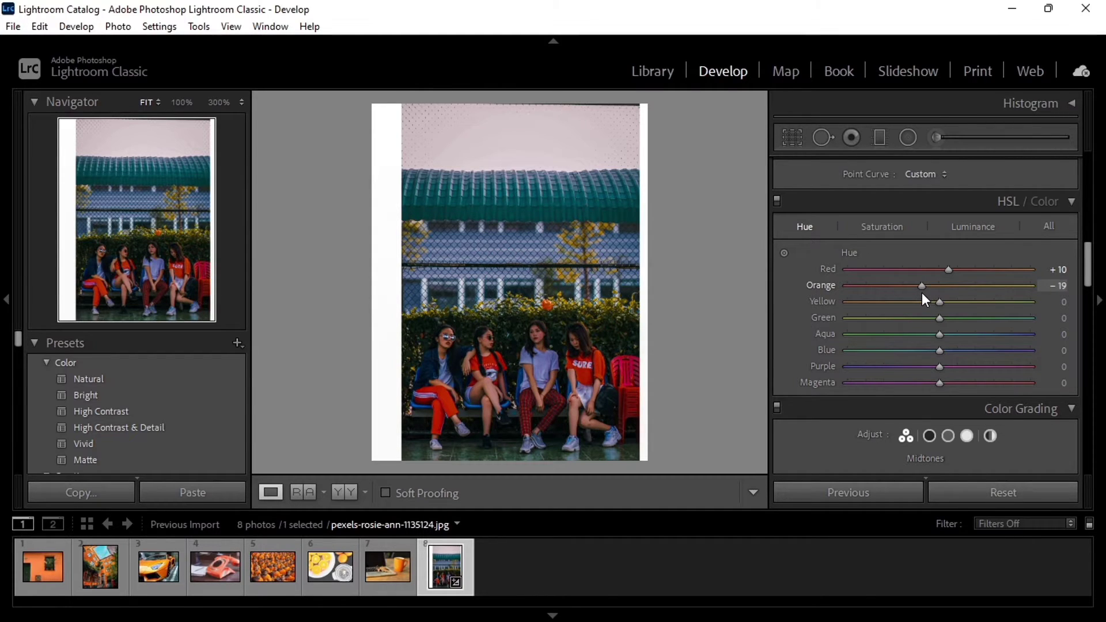
{"action": "left_click", "coordinate": [882, 227]}
{"action": "mouse_move", "coordinate": [938, 287]}
{"action": "left_mouse_down"}
{"action": "mouse_move", "coordinate": [983, 292]}
{"action": "mouse_move", "coordinate": [837, 306]}
{"action": "left_mouse_up"}
Boost Yellow saturation to +20 and brighten the yellows.
{"action": "key", "text": "ctrl+alt+shift+h"}
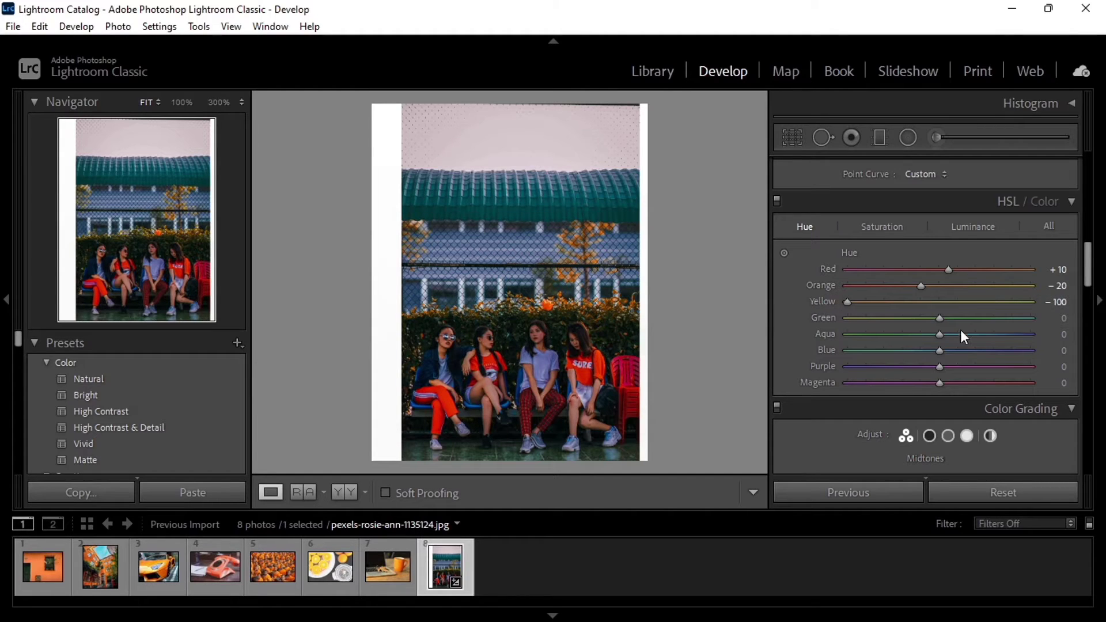
{"action": "key", "text": "ctrl+alt+shift+s"}
{"action": "left_click_drag", "start_coordinate": [941, 303], "coordinate": [957, 305]}
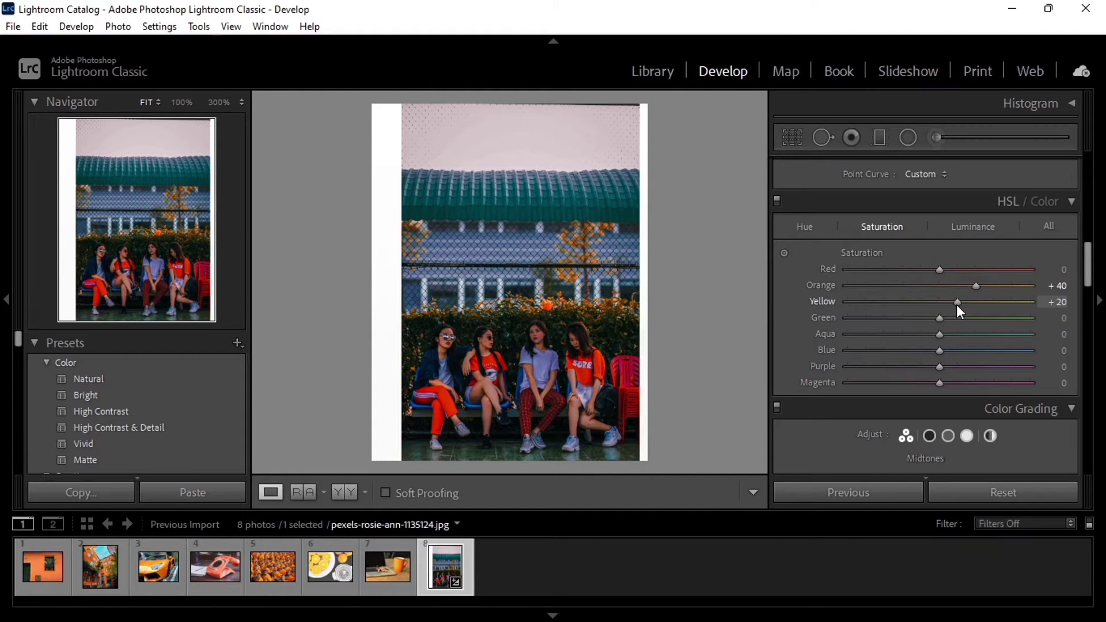
{"action": "key", "text": "ctrl+alt+shift+l"}
{"action": "left_click_drag", "start_coordinate": [944, 303], "coordinate": [960, 308]}
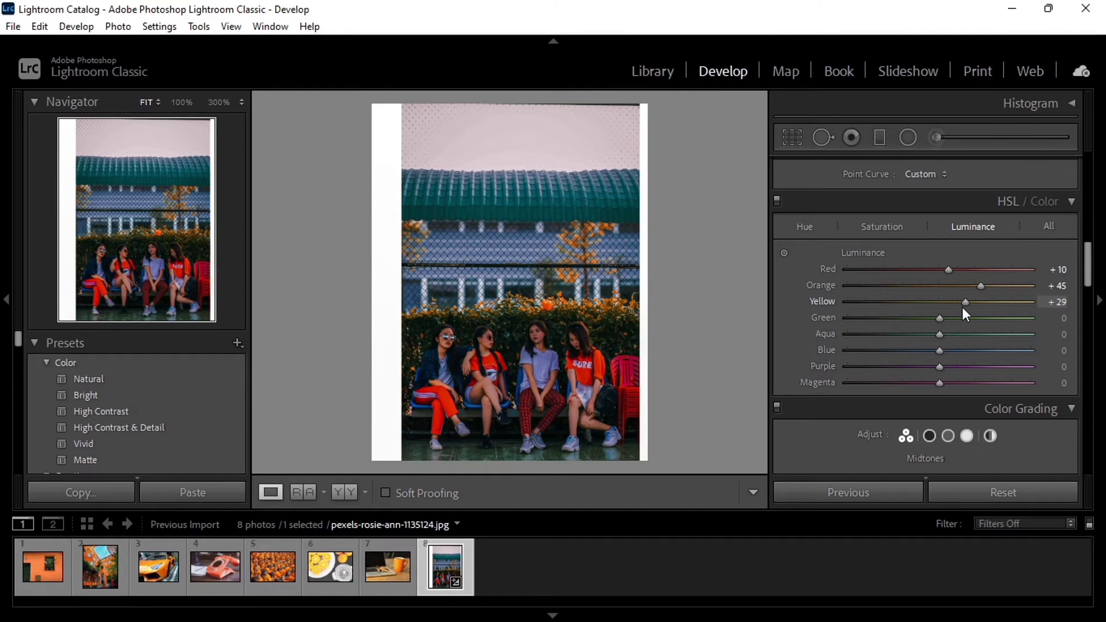
Shift Green hue to +100 and fully desaturate greens to −100.
{"action": "key", "text": "ctrl+alt+shift+h"}
{"action": "left_click_drag", "start_coordinate": [942, 320], "coordinate": [1030, 327]}
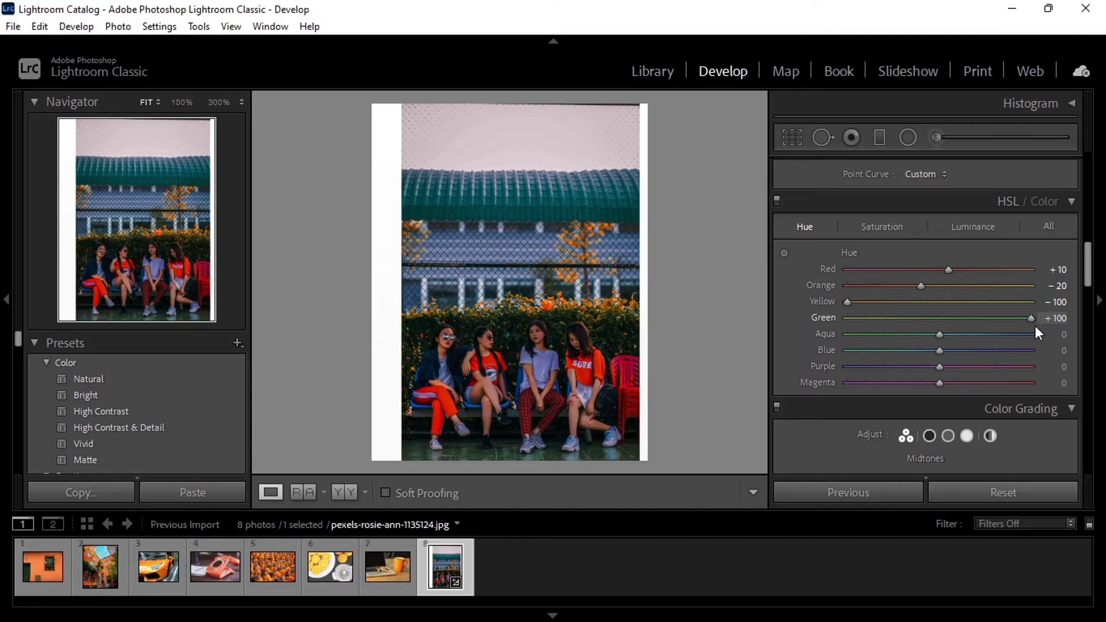
{"action": "key", "text": "ctrl+alt+shift+s"}
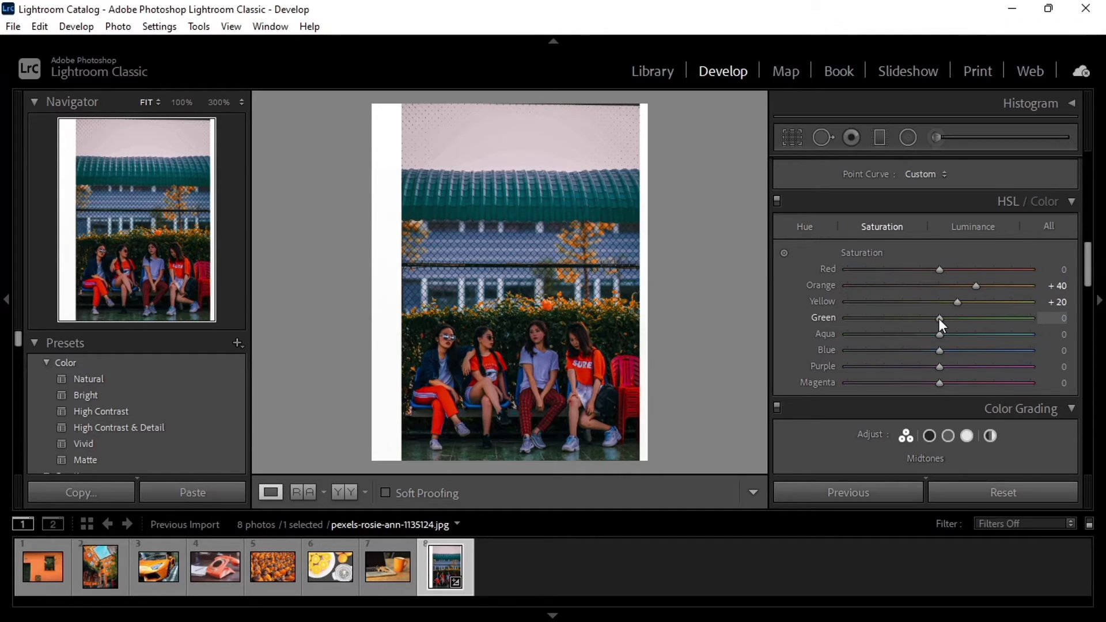
{"action": "left_click_drag", "start_coordinate": [939, 318], "coordinate": [846, 335]}
Lower Aqua (−50) and Blue (−59) saturation; set Purple hue about −30, saturation −40.
{"action": "mouse_move", "coordinate": [940, 334]}
{"action": "left_mouse_down"}
{"action": "mouse_move", "coordinate": [890, 347]}
{"action": "mouse_move", "coordinate": [936, 352]}
{"action": "mouse_move", "coordinate": [893, 358]}
{"action": "left_mouse_up"}
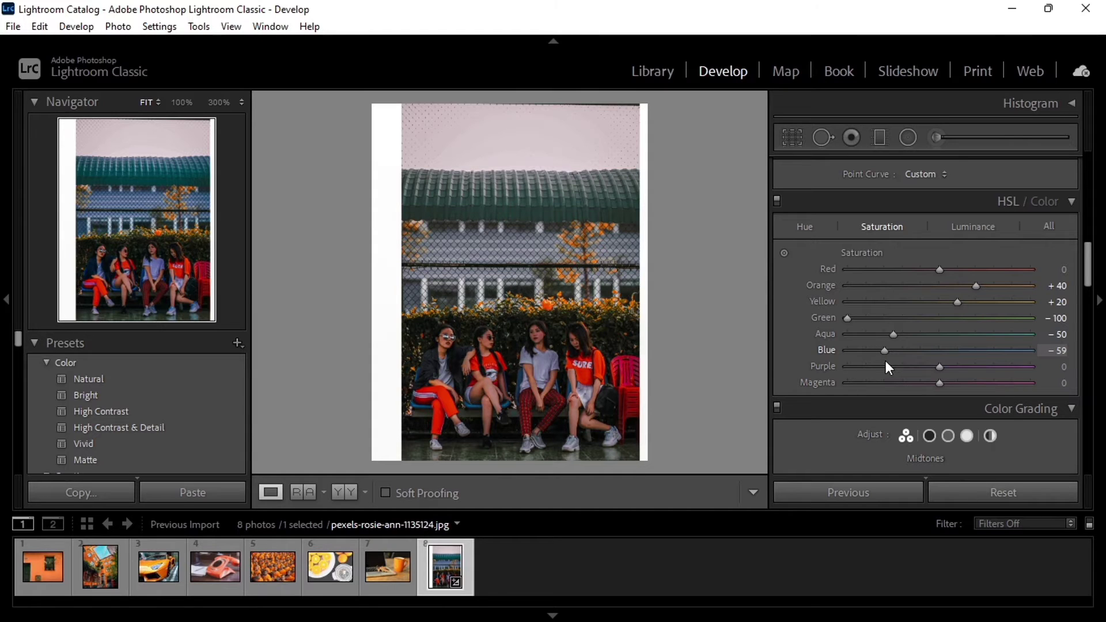
{"action": "left_click_drag", "start_coordinate": [886, 360], "coordinate": [883, 361]}
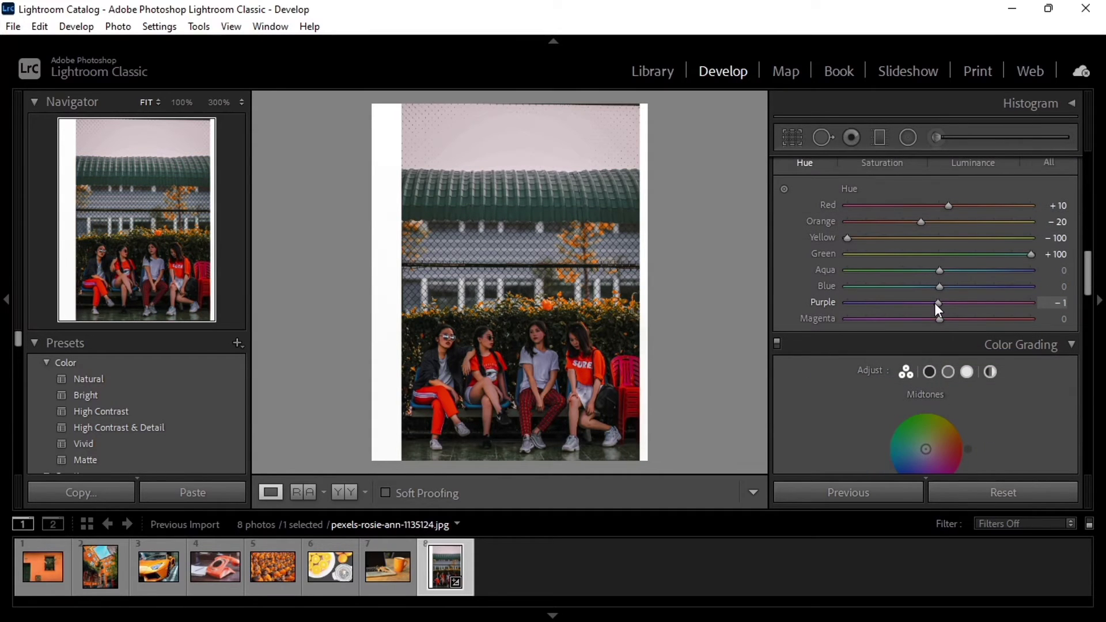
{"action": "left_click_drag", "start_coordinate": [935, 303], "coordinate": [909, 310]}
{"action": "left_click", "coordinate": [917, 163]}
{"action": "left_click_drag", "start_coordinate": [941, 303], "coordinate": [907, 314]}
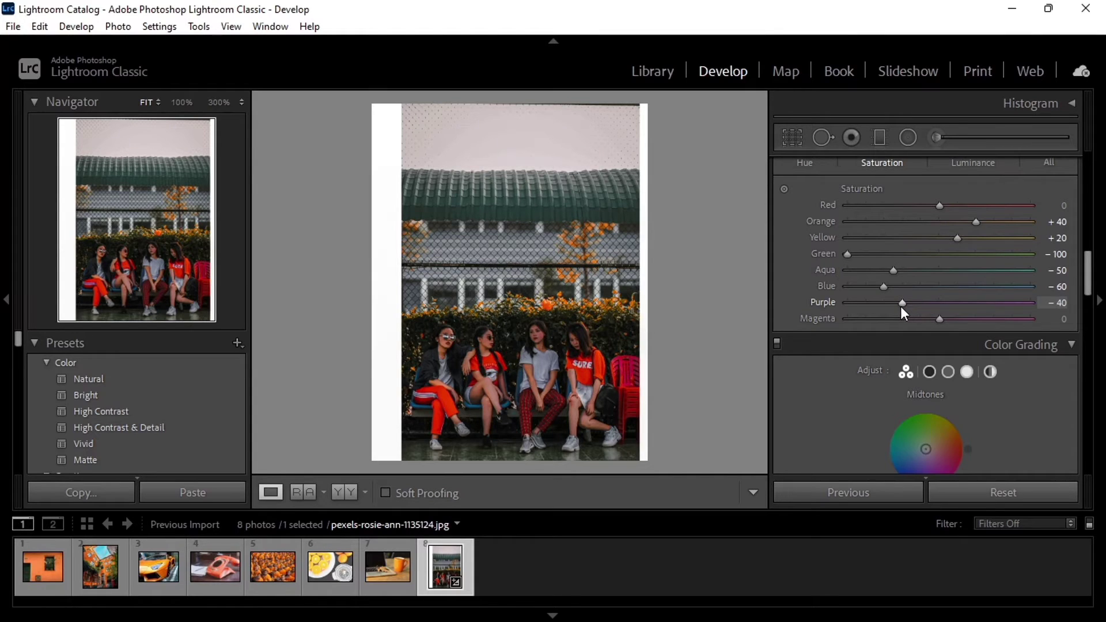
Shift Magenta hue slightly and lower Magenta saturation to −47.
{"action": "left_click", "coordinate": [805, 163]}
{"action": "left_click_drag", "start_coordinate": [936, 319], "coordinate": [911, 327]}
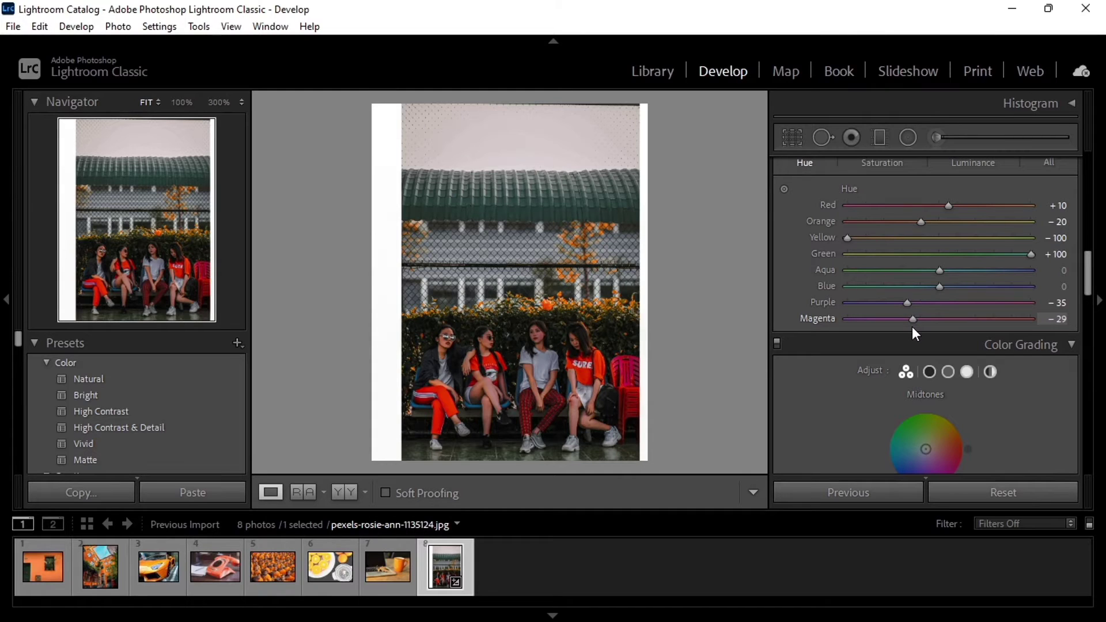
{"action": "key", "text": "ctrl+alt+4"}
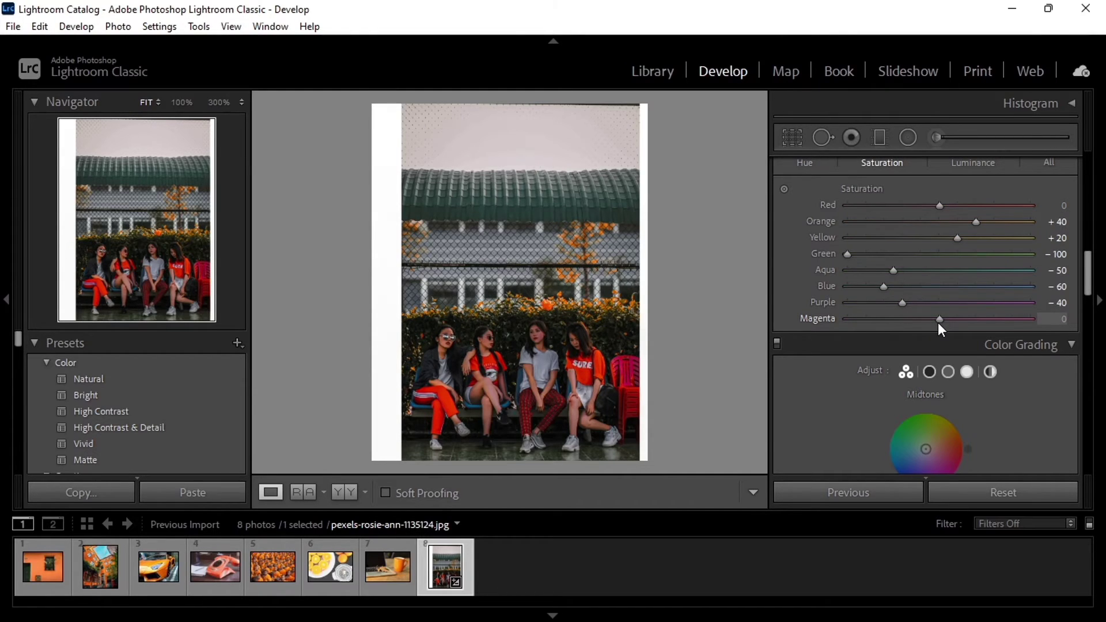
{"action": "left_click_drag", "start_coordinate": [940, 324], "coordinate": [903, 327]}
Trim Magenta saturation further and tint shadows orange: hue 35, saturation 20, luminance +31.
{"action": "left_click_drag", "start_coordinate": [896, 327], "coordinate": [892, 327]}
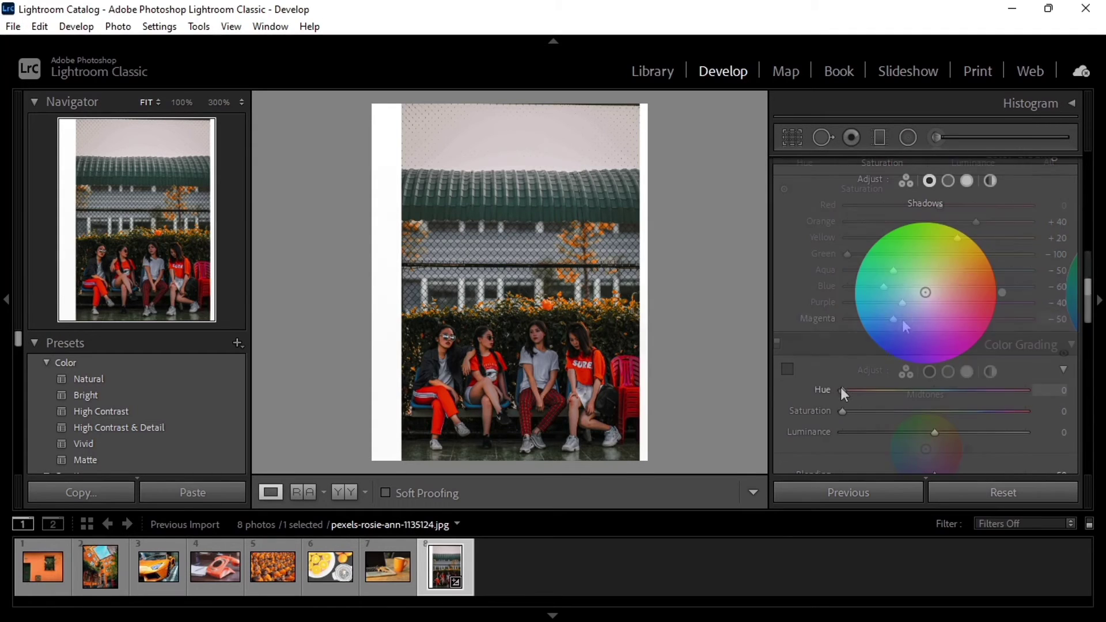
{"action": "mouse_move", "coordinate": [841, 388]}
{"action": "left_mouse_down"}
{"action": "mouse_move", "coordinate": [932, 404]}
{"action": "mouse_move", "coordinate": [851, 413]}
{"action": "left_mouse_up"}
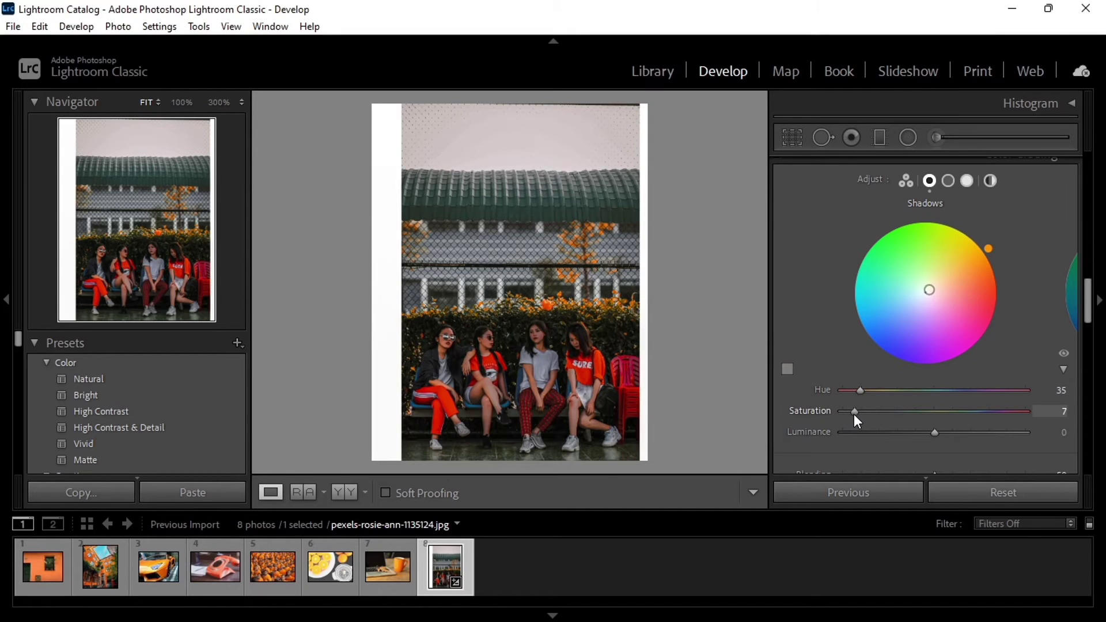
{"action": "left_click_drag", "start_coordinate": [855, 414], "coordinate": [867, 420]}
{"action": "left_click_drag", "start_coordinate": [868, 420], "coordinate": [964, 436]}
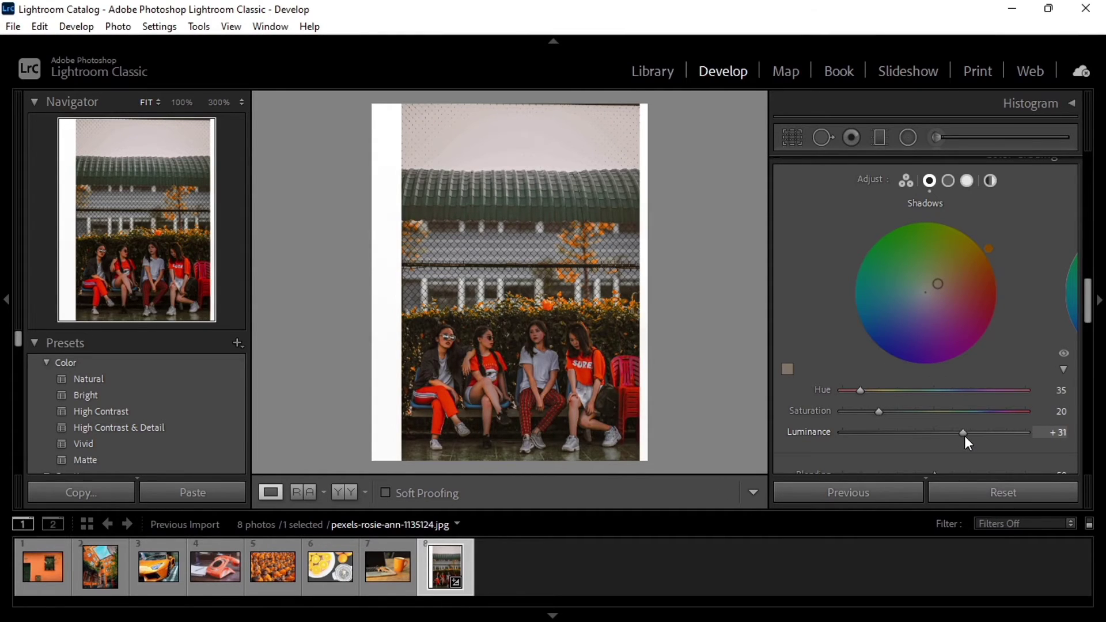
Tint the highlights blue with hue 240 and saturation 20.
{"action": "left_click_drag", "start_coordinate": [841, 390], "coordinate": [963, 405]}
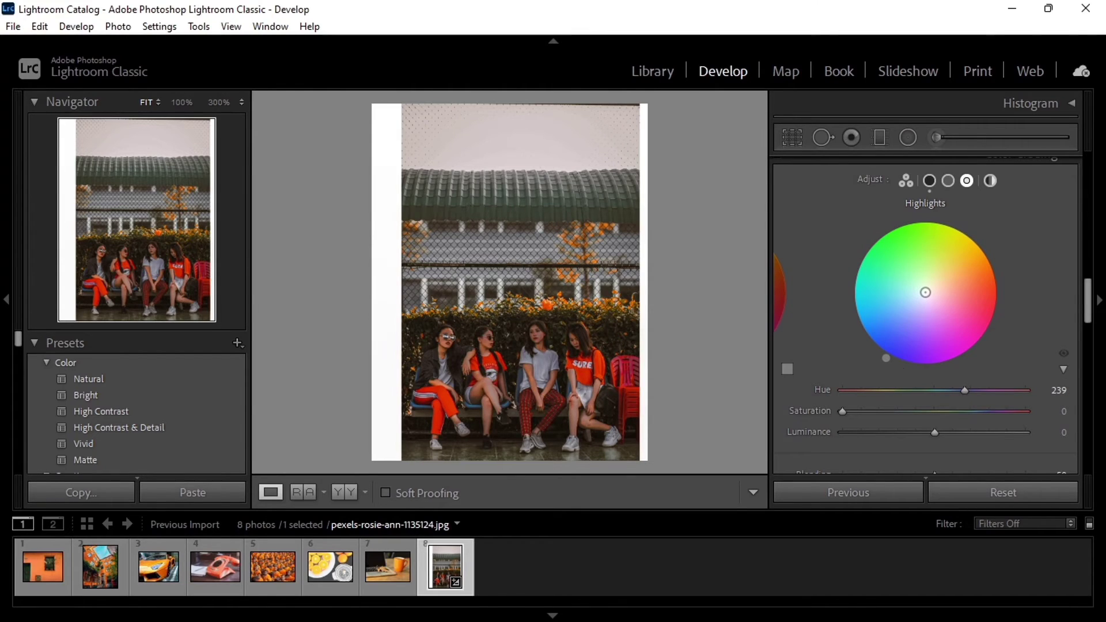
{"action": "left_click_drag", "start_coordinate": [887, 359], "coordinate": [889, 359]}
{"action": "mouse_move", "coordinate": [842, 411]}
{"action": "left_mouse_down"}
{"action": "mouse_move", "coordinate": [879, 418]}
{"action": "mouse_move", "coordinate": [877, 427]}
{"action": "left_mouse_up"}
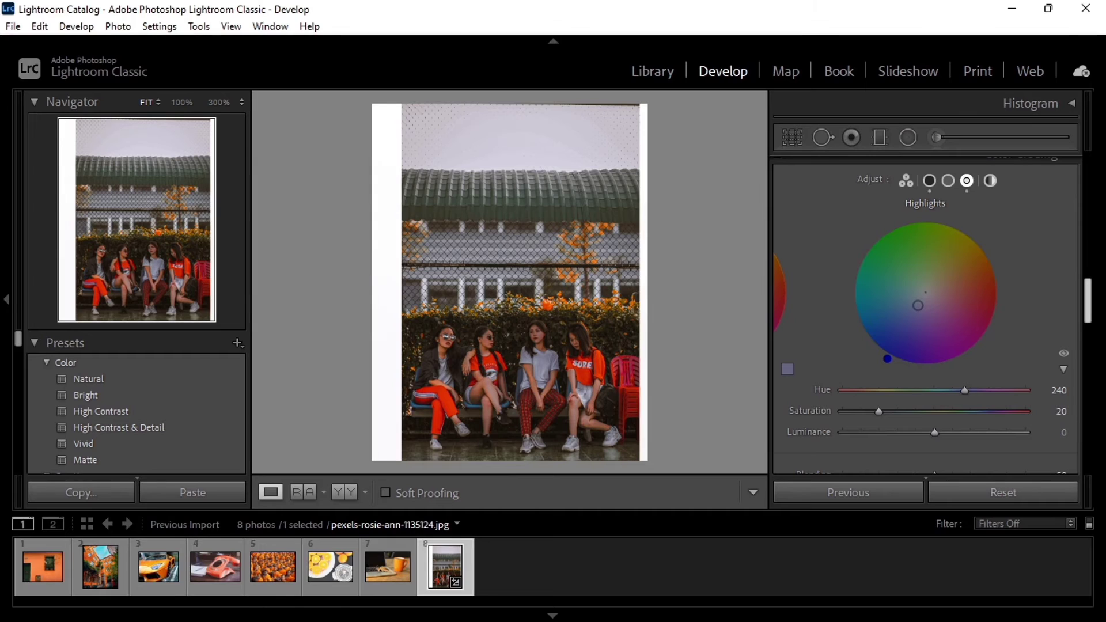
Set global grading luminance +20, Blending 95, and Luminance noise reduction 20.
{"action": "left_click", "coordinate": [991, 181]}
{"action": "left_click_drag", "start_coordinate": [934, 432], "coordinate": [952, 433]}
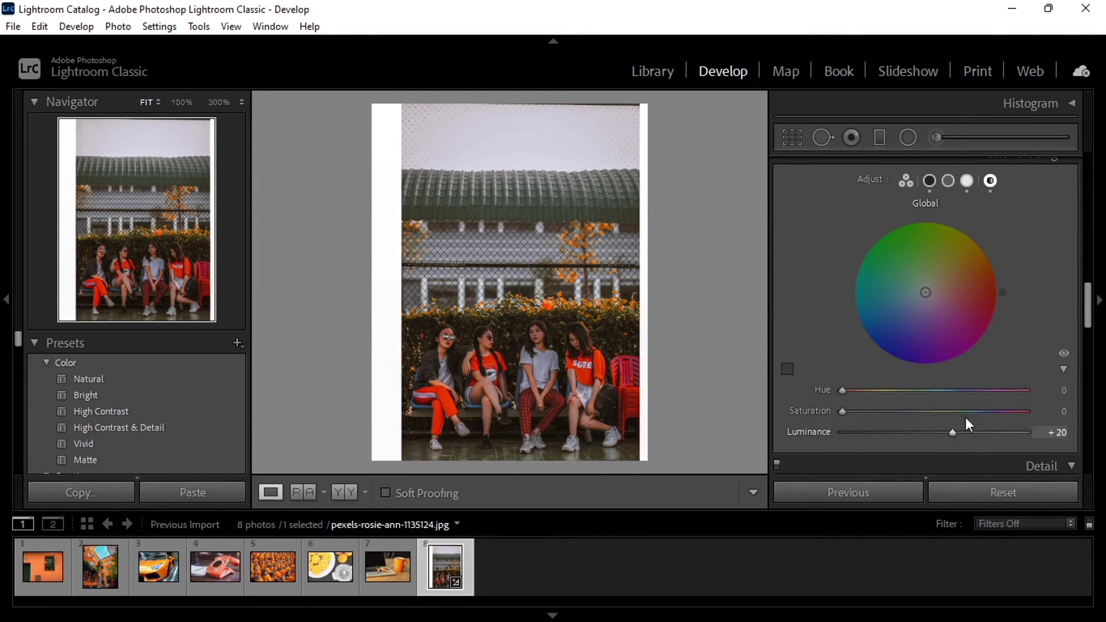
{"action": "mouse_move", "coordinate": [1093, 312]}
{"action": "left_mouse_down"}
{"action": "mouse_move", "coordinate": [938, 330]}
{"action": "mouse_move", "coordinate": [1013, 345]}
{"action": "left_mouse_up"}
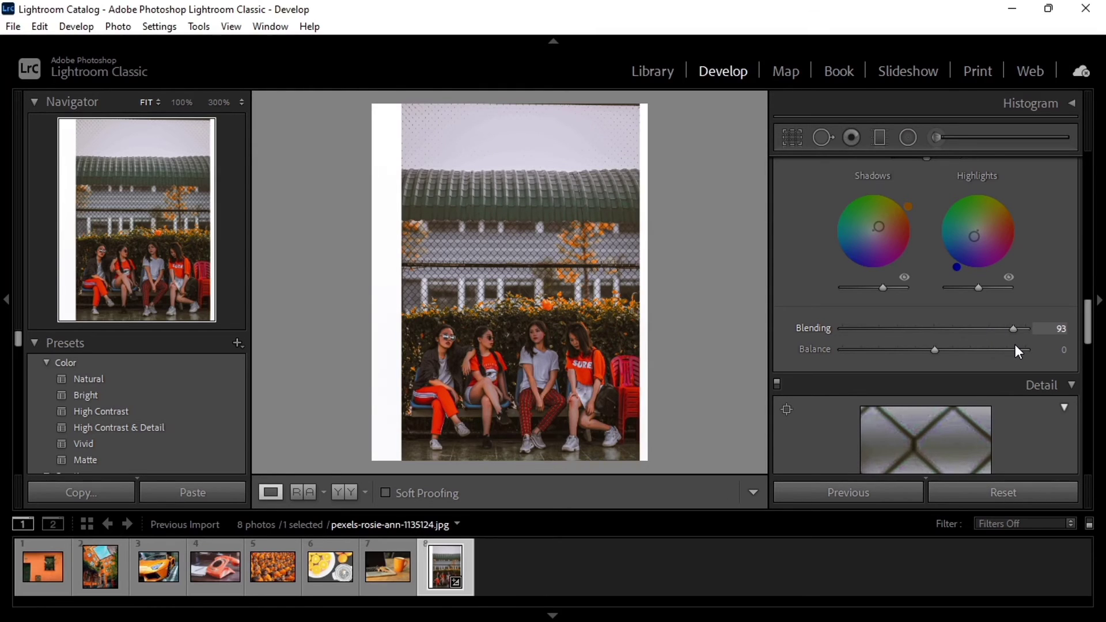
{"action": "left_click_drag", "start_coordinate": [1015, 345], "coordinate": [1019, 344]}
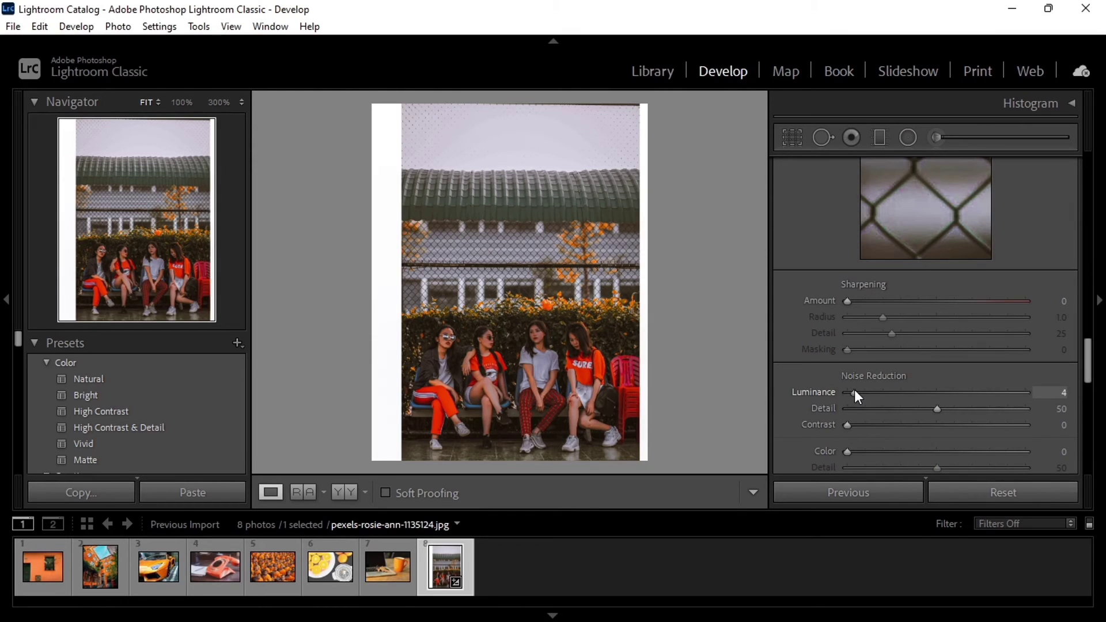
{"action": "left_click_drag", "start_coordinate": [856, 390], "coordinate": [884, 393]}
Set Post-Crop Vignetting Amount to −30 and Feather to 76 in Effects.
{"action": "scroll", "coordinate": [939, 288], "scroll_direction": "down", "scroll_amount": 5}
{"action": "scroll", "coordinate": [939, 289], "scroll_direction": "down", "scroll_amount": 3}
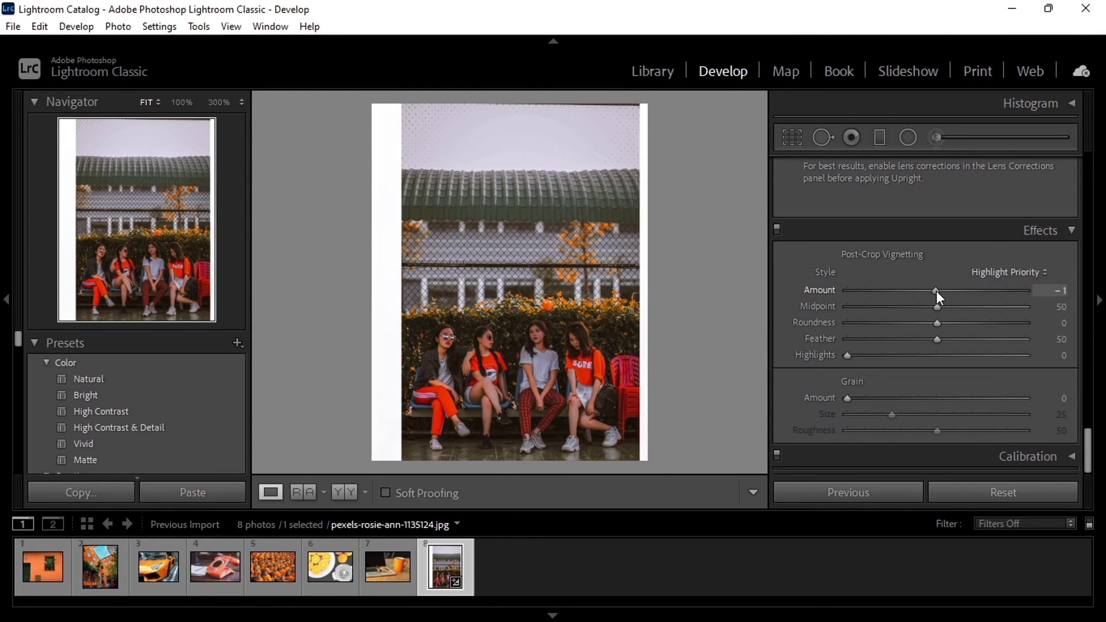
{"action": "left_click_drag", "start_coordinate": [936, 292], "coordinate": [916, 309]}
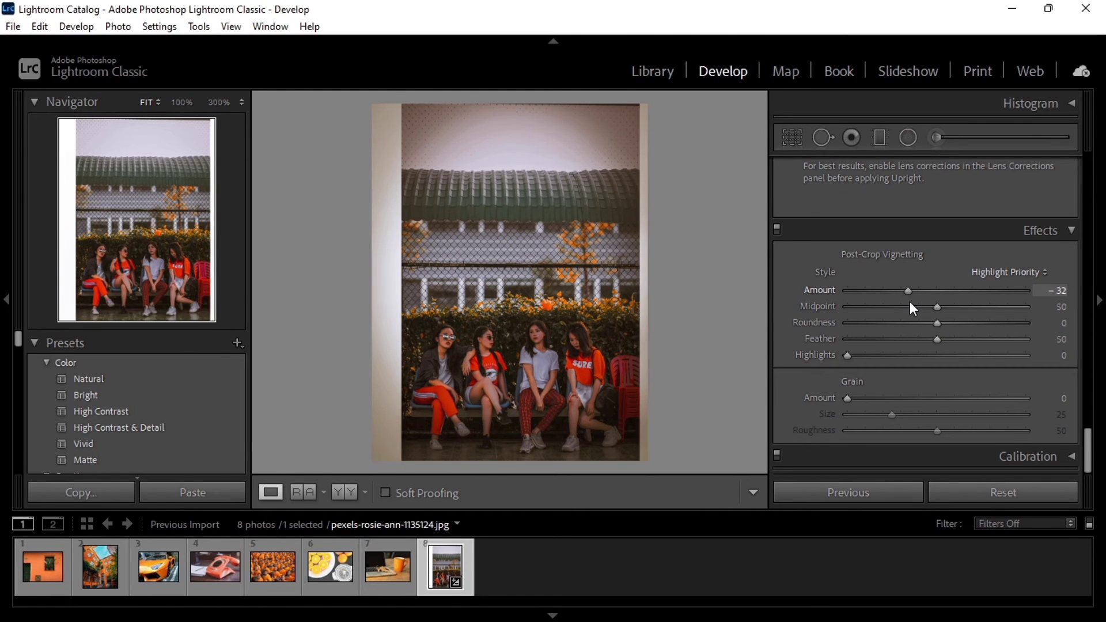
{"action": "left_click_drag", "start_coordinate": [937, 339], "coordinate": [980, 349]}
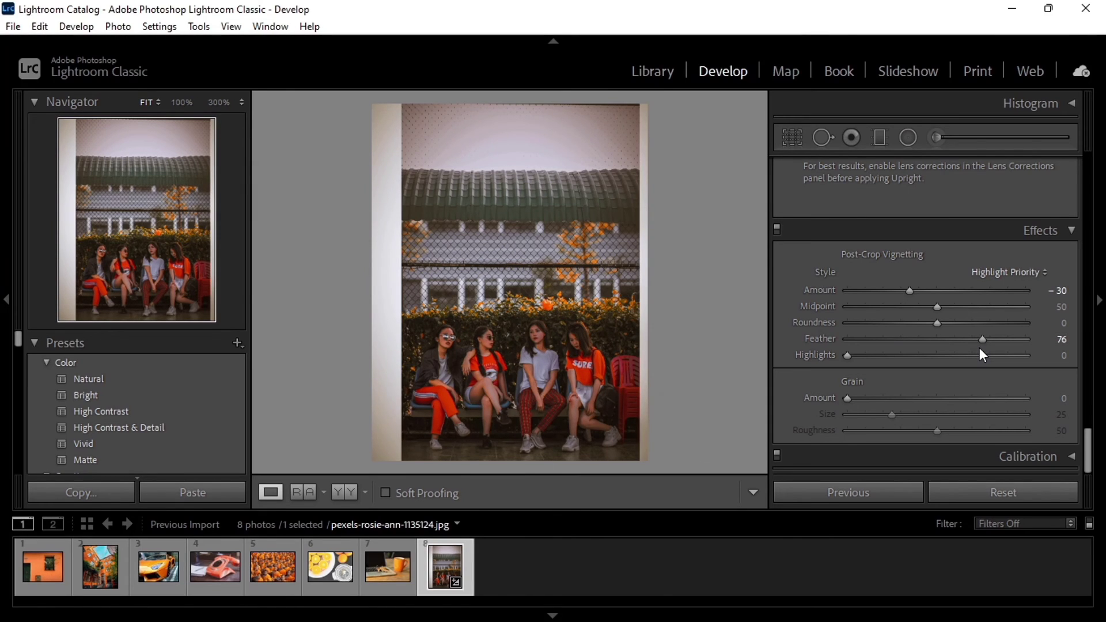
Apply the Artistic 03 profile at amount 60 and compare before/after with Y.
{"action": "scroll", "coordinate": [1084, 364], "scroll_direction": "up", "scroll_amount": 15}
{"action": "left_click", "coordinate": [1060, 218]}
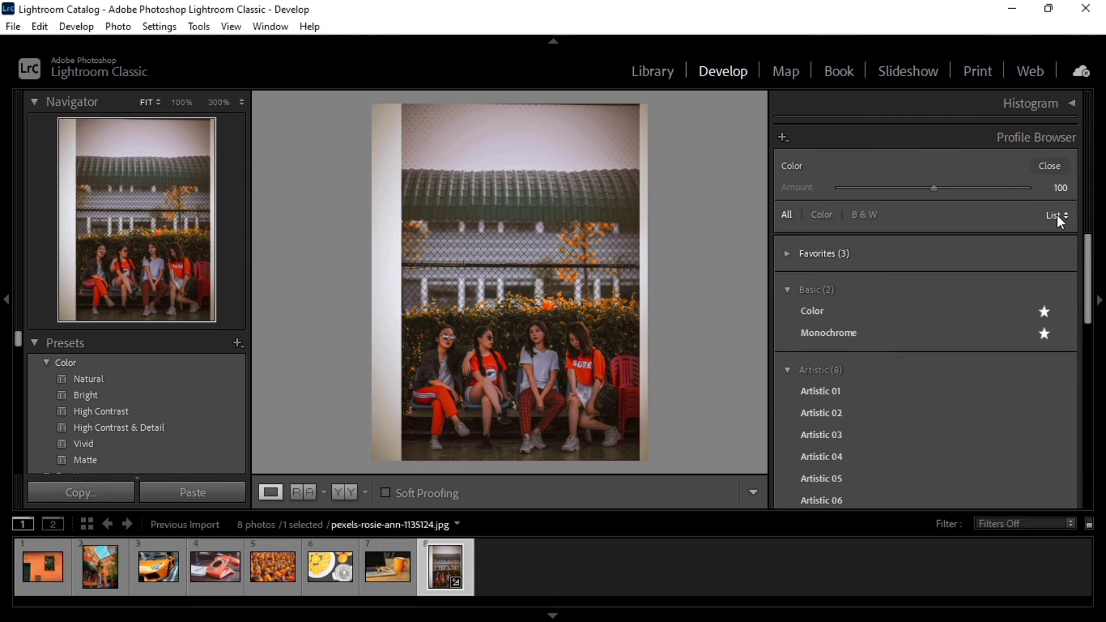
{"action": "left_click", "coordinate": [820, 435]}
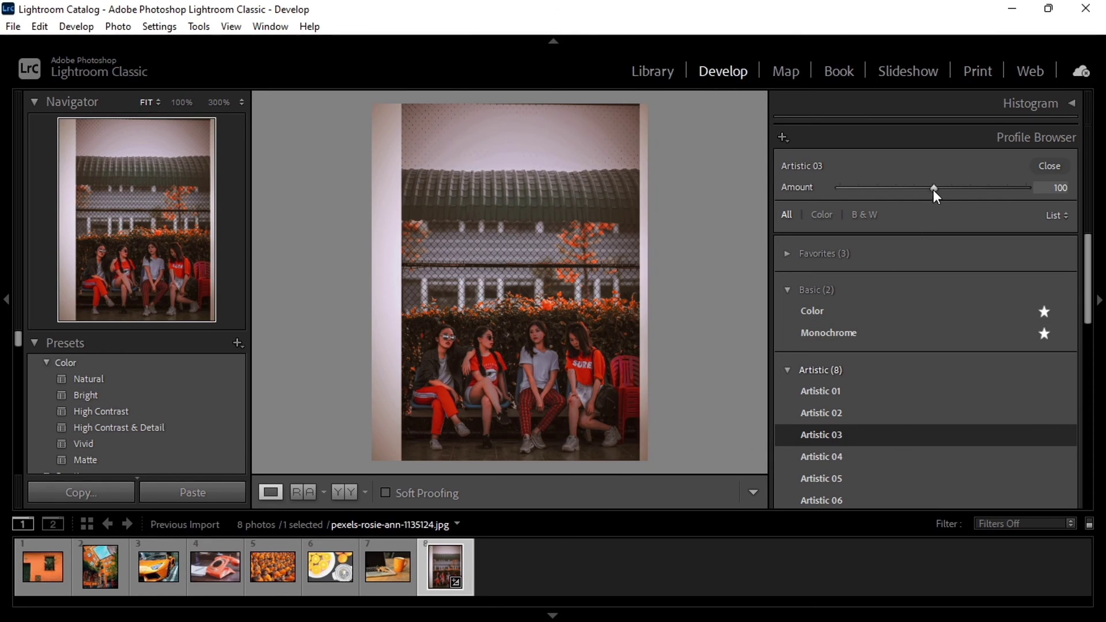
{"action": "left_click_drag", "start_coordinate": [934, 189], "coordinate": [898, 203]}
{"action": "left_click_drag", "start_coordinate": [898, 203], "coordinate": [897, 203]}
{"action": "key", "text": "y"}
{"action": "key", "text": "y"}
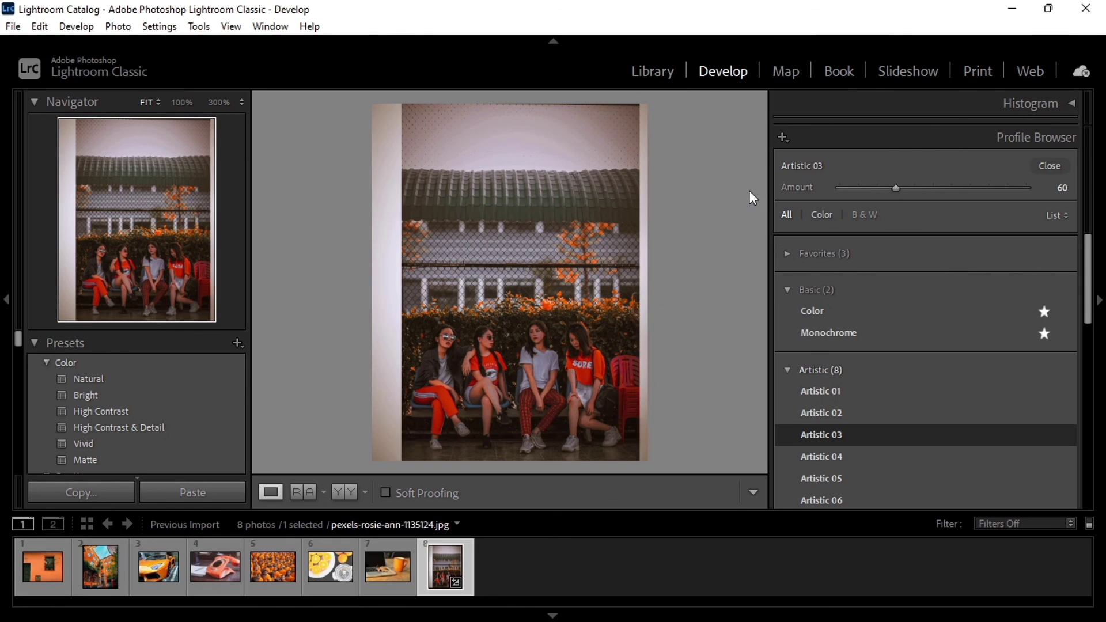
Export to DNG via preset, targeting the lr preset for capureme folder on D:.
{"action": "left_click", "coordinate": [12, 27]}
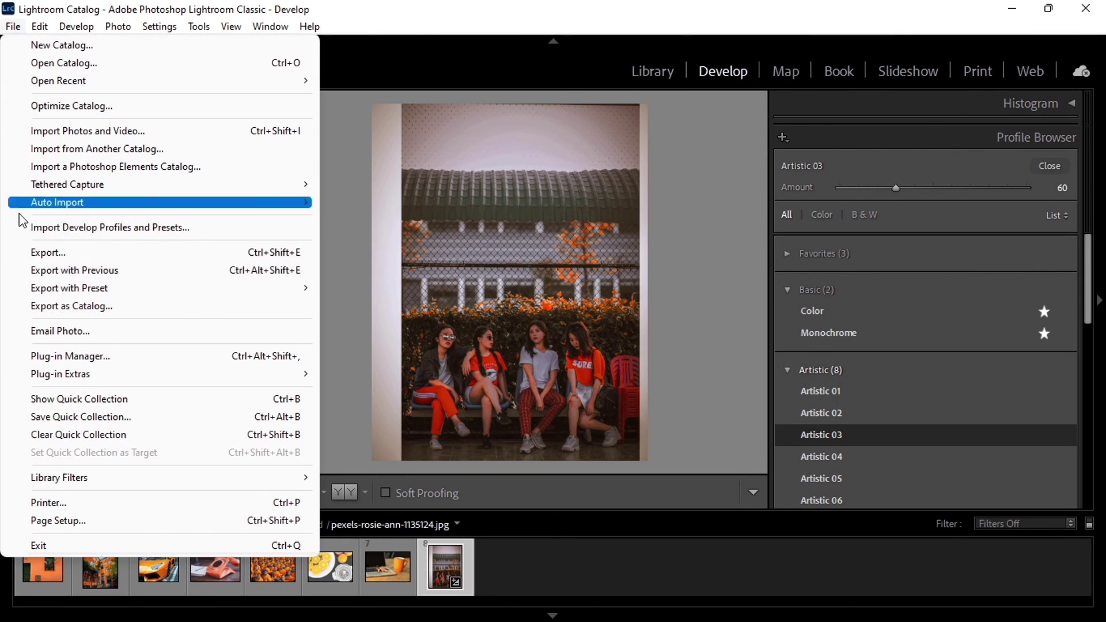
{"action": "mouse_move", "coordinate": [69, 288]}
{"action": "left_click", "coordinate": [385, 326]}
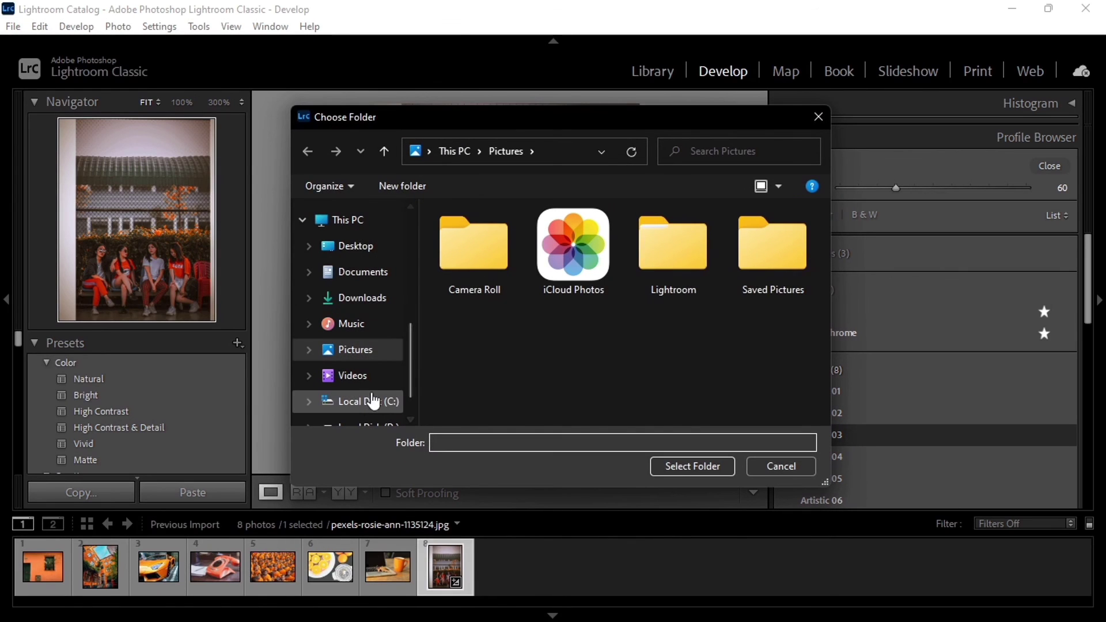
{"action": "left_click", "coordinate": [360, 425]}
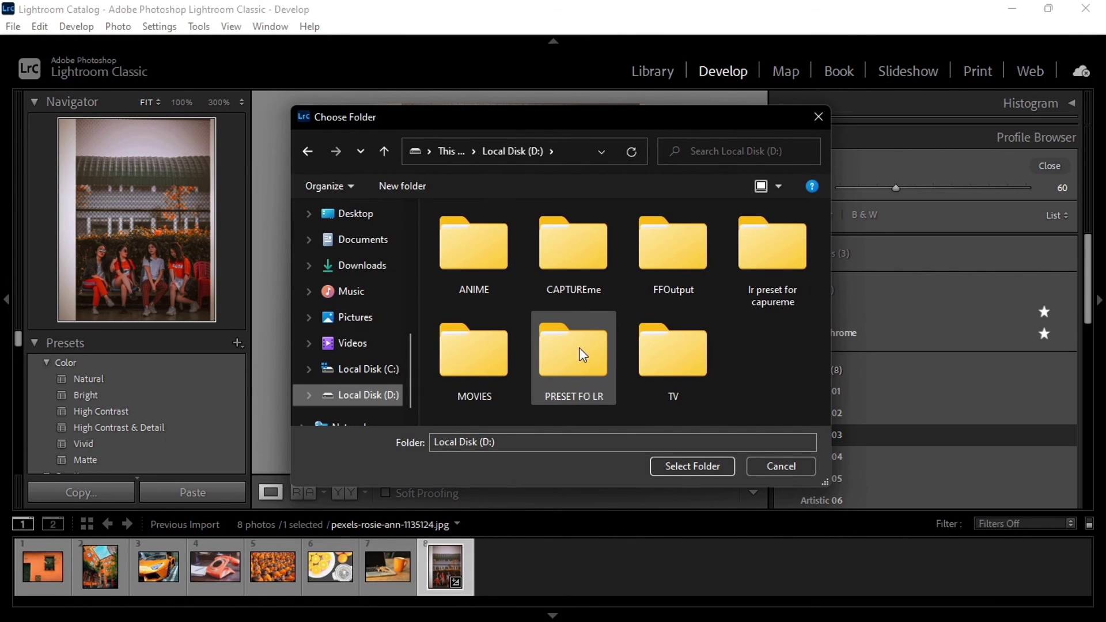
{"action": "double_click", "coordinate": [778, 248]}
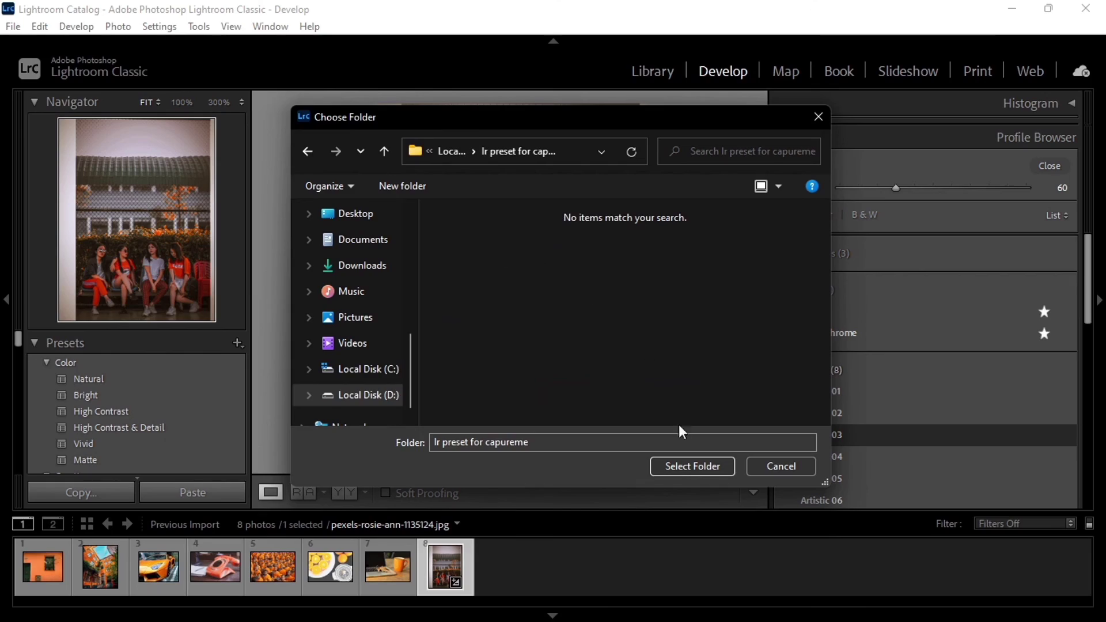